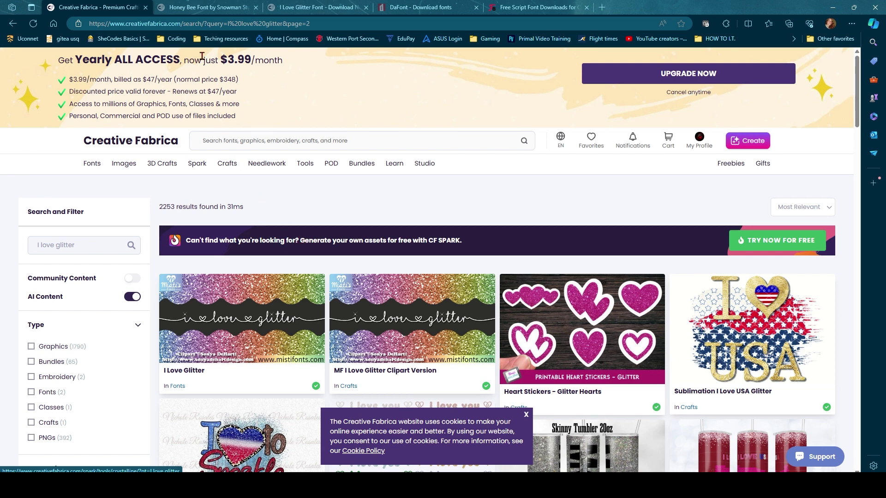
Look over the DaFont home page and the FontBundles free script fonts page as font sources.
click(417, 7)
scroll(390, 316, up, 3)
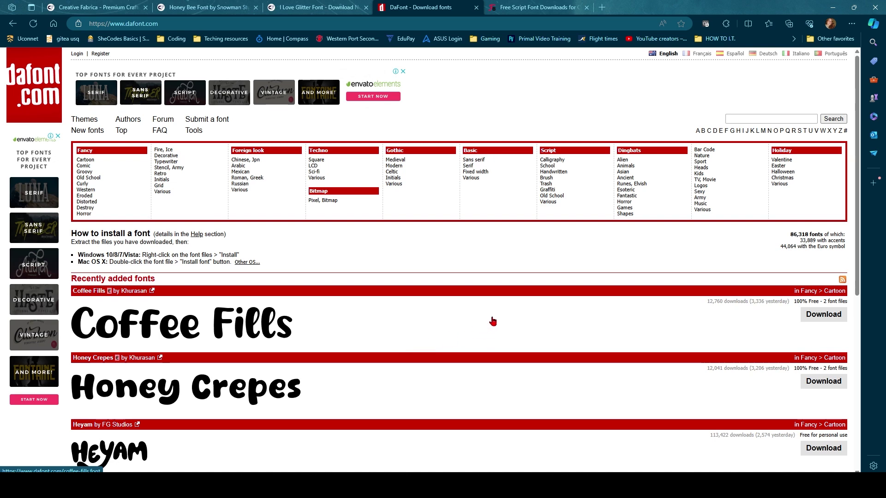
click(546, 7)
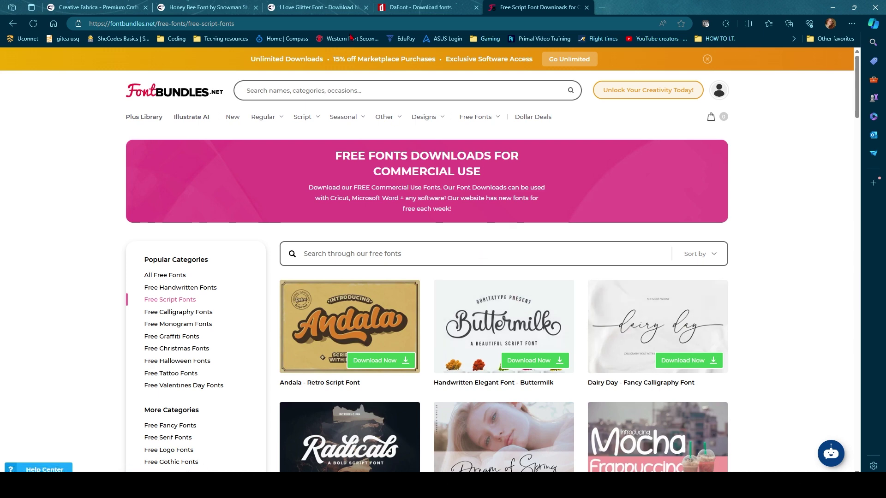
Download the I Love Glitter font from its Creative Fabrica product page.
click(324, 11)
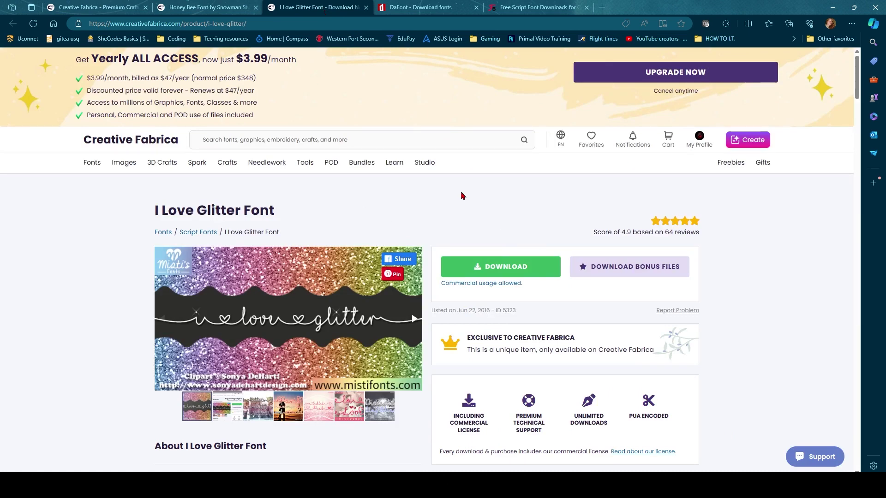
scroll(396, 225, down, 2)
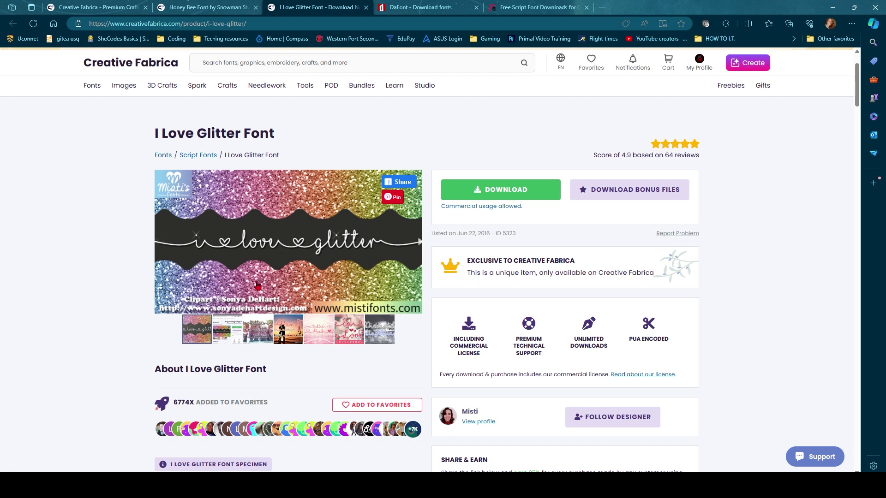
scroll(482, 323, up, 2)
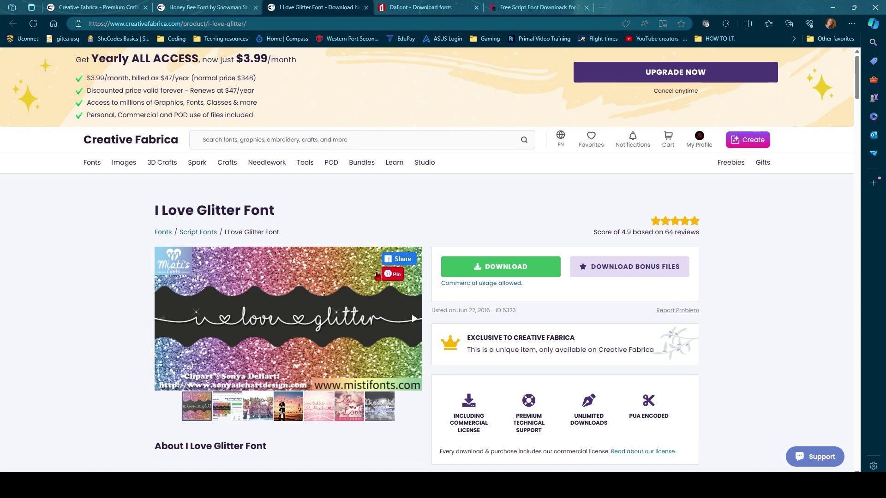
scroll(378, 276, down, 2)
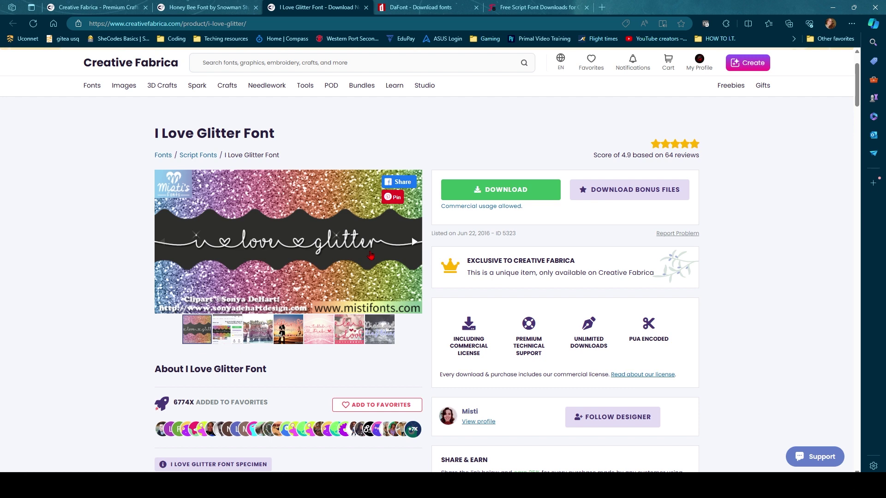
click(506, 190)
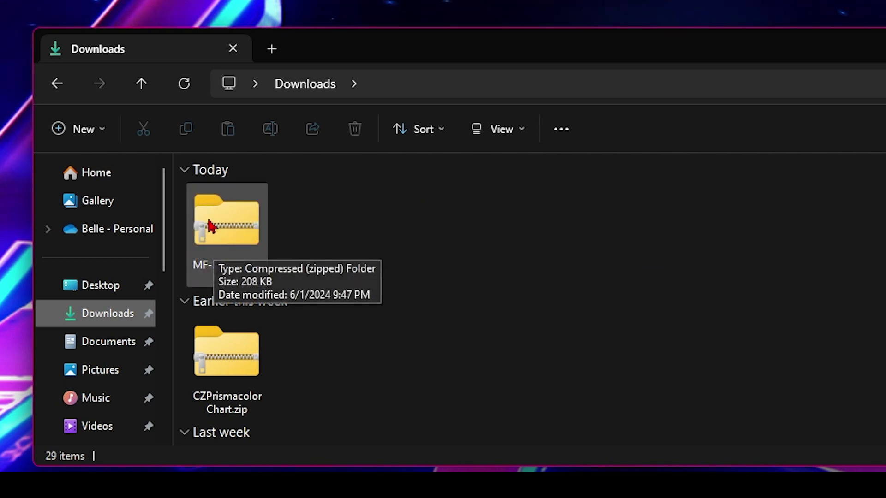
Move MF-I-Love-Glitter.zip from Downloads into the Crafts > Fonts folder on the F: drive.
click(238, 221)
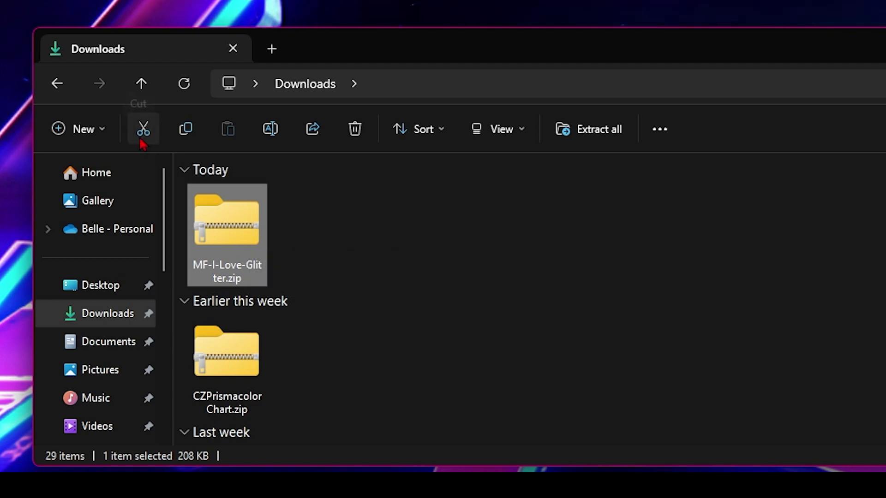
right_click(246, 236)
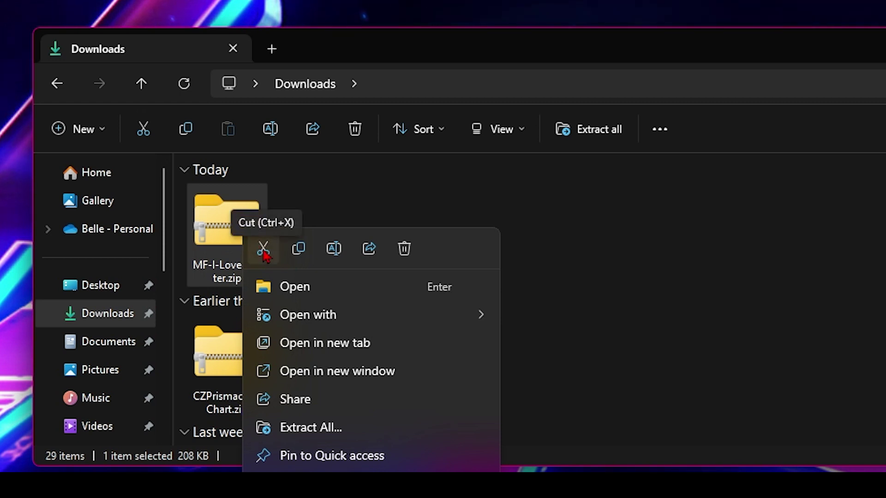
click(263, 253)
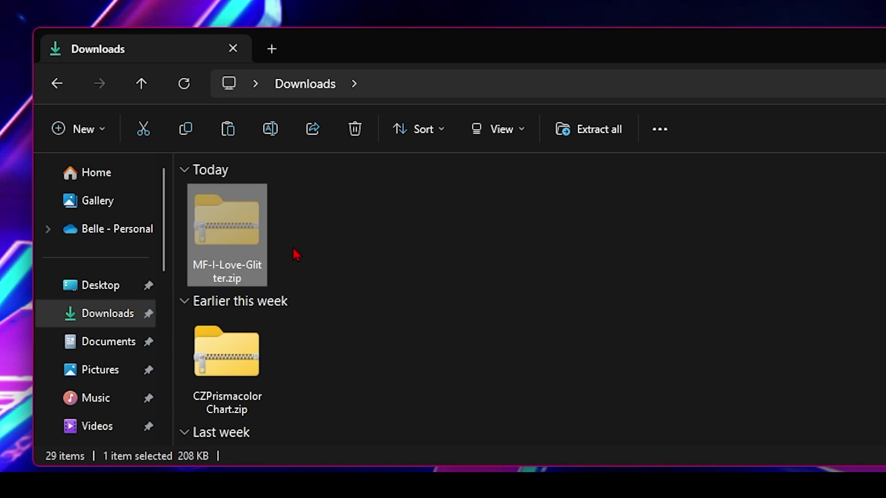
scroll(118, 342, down, 5)
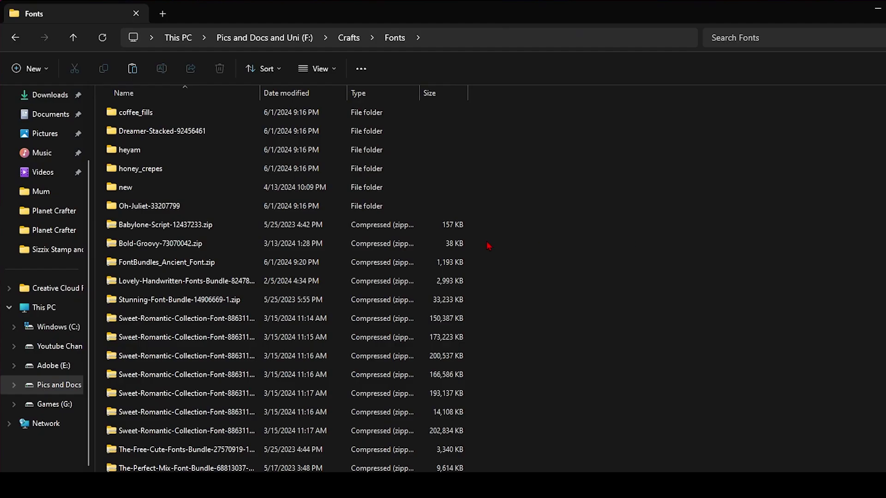
click(408, 184)
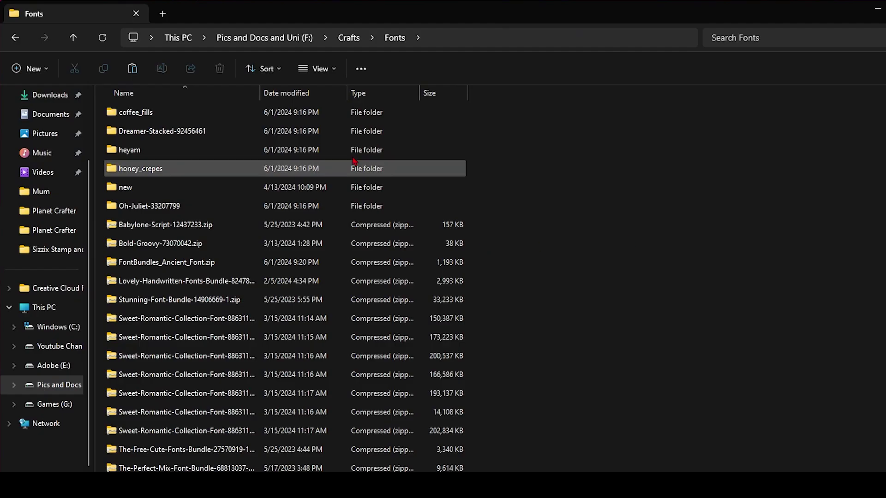
scroll(536, 282, down, 1)
scroll(536, 282, up, 1)
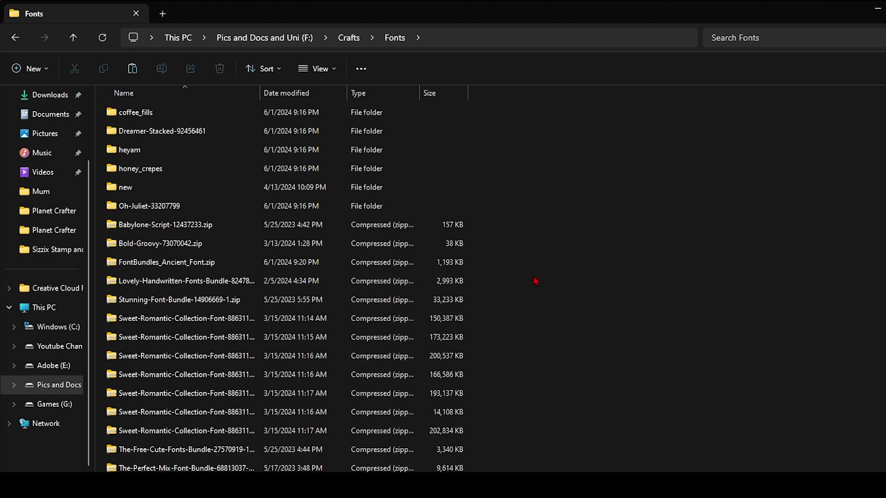
right_click(539, 199)
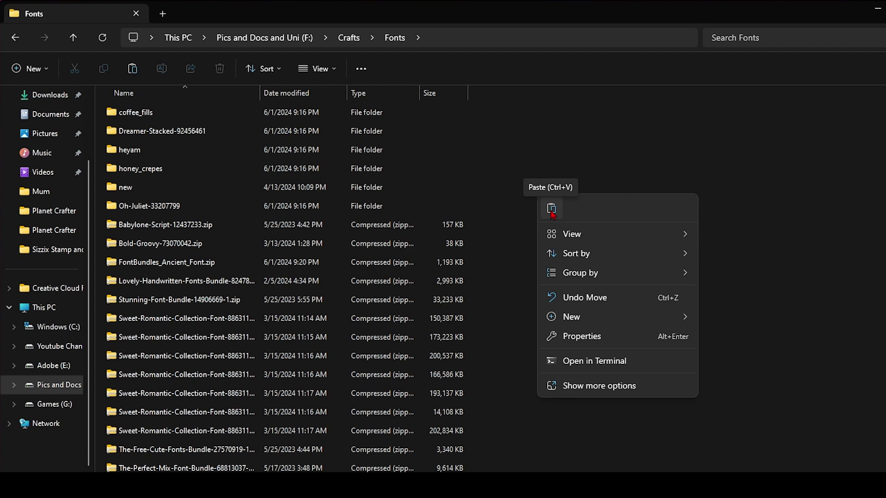
click(551, 209)
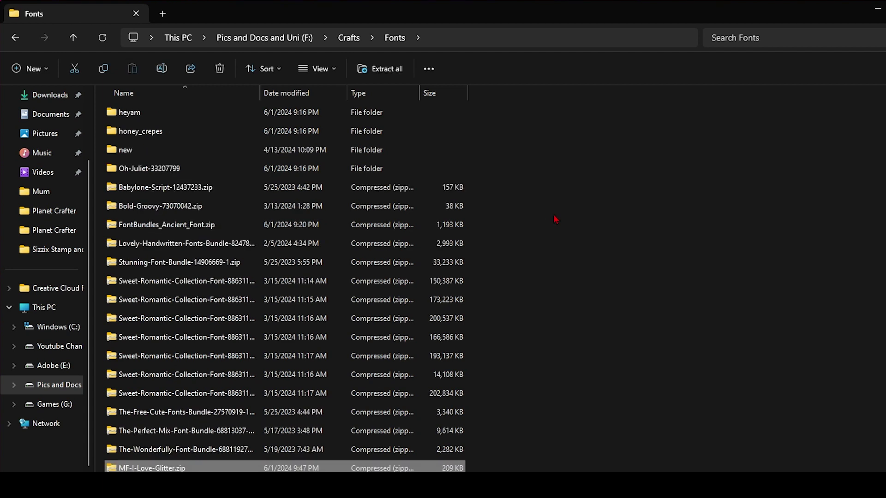
Open MF-I-Love-Glitter.zip, install the font from I Love Glitter.otf, and close its preview.
click(169, 468)
double_click(159, 469)
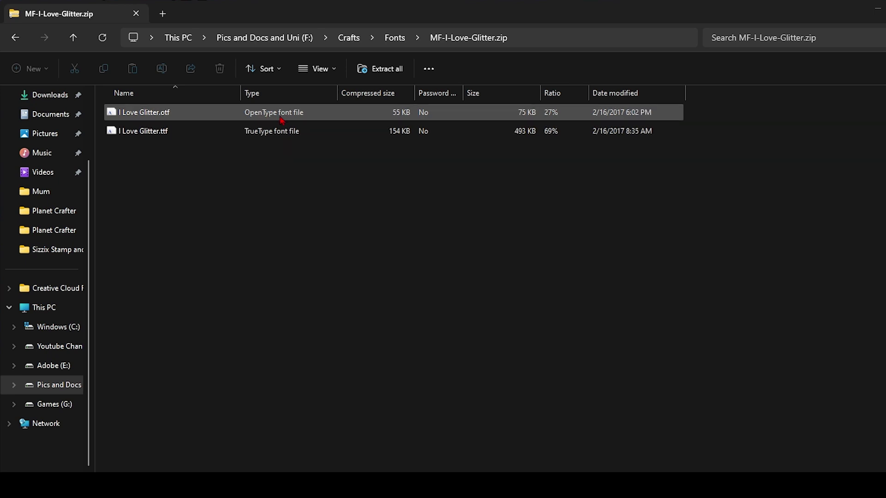
click(281, 119)
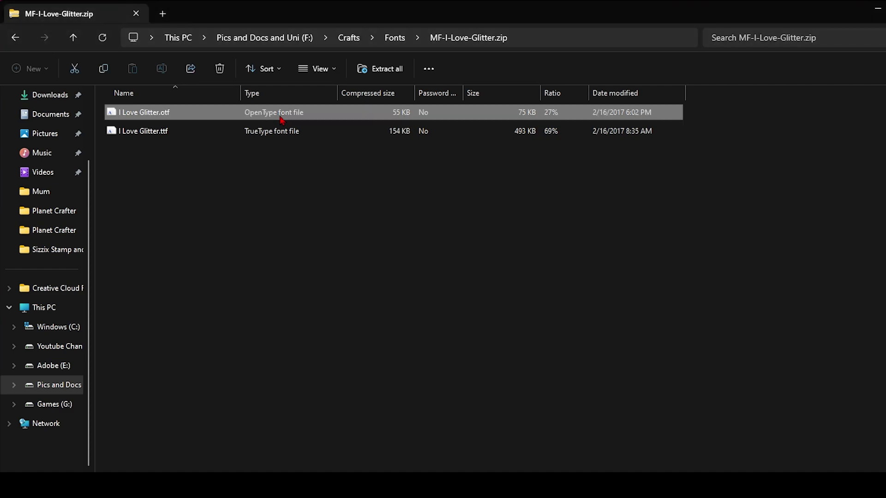
double_click(165, 113)
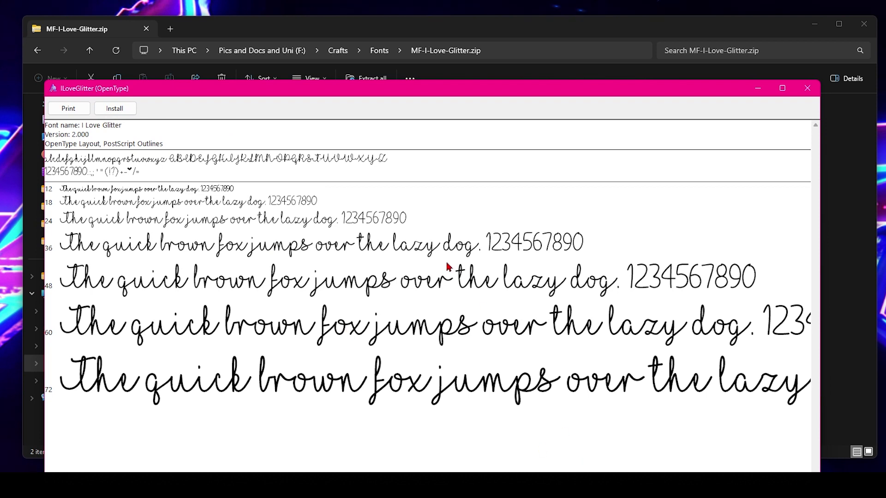
click(104, 114)
click(807, 88)
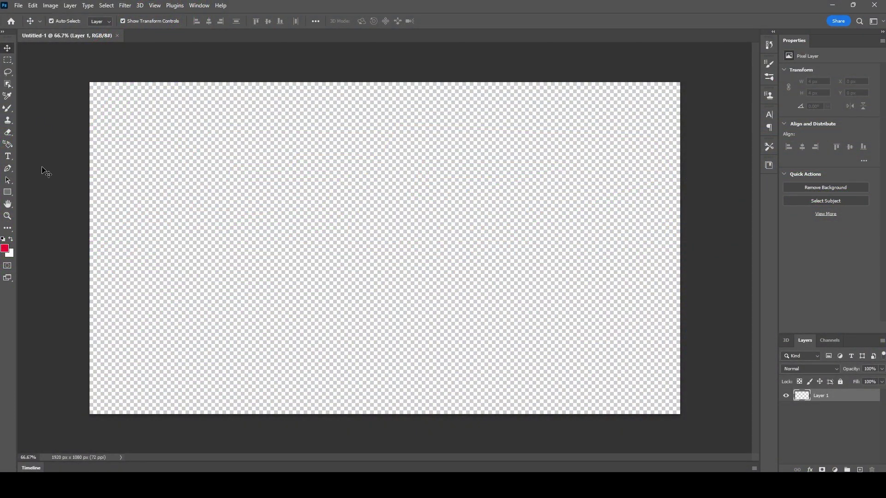
Switch to Photoshop and add the horizontal text "I love glitter" in the upper-left part of the canvas.
click(9, 157)
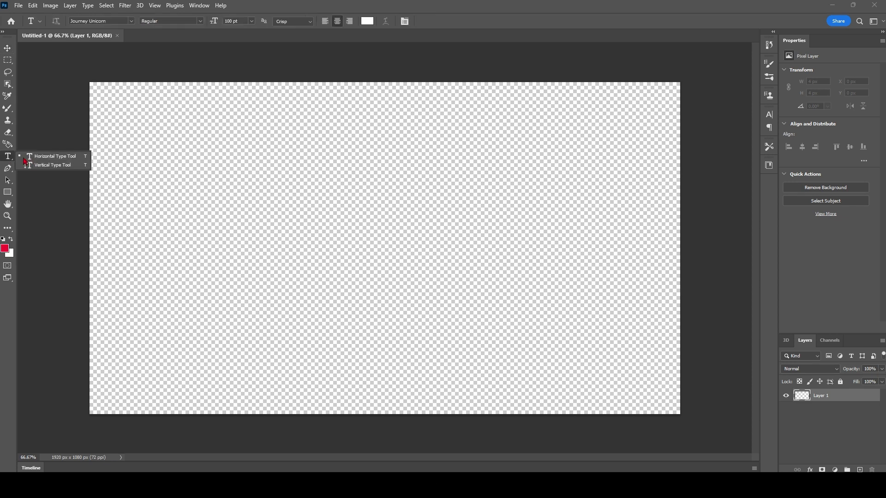
click(49, 157)
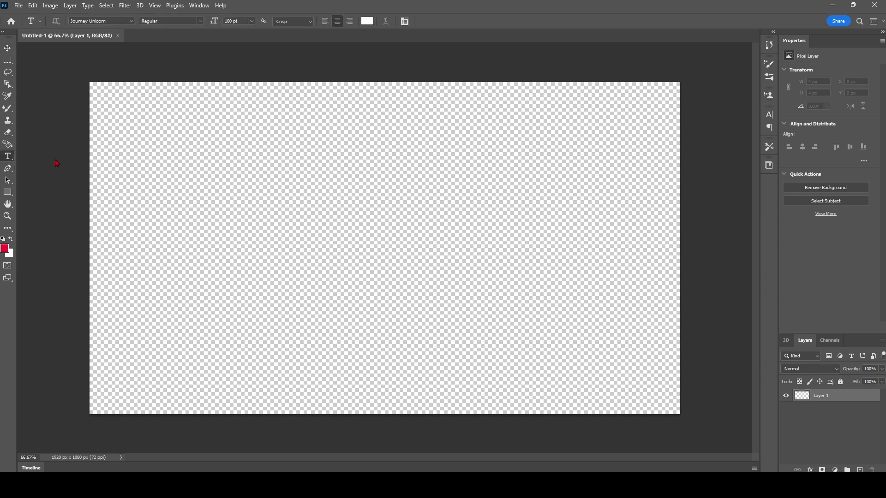
click(241, 198)
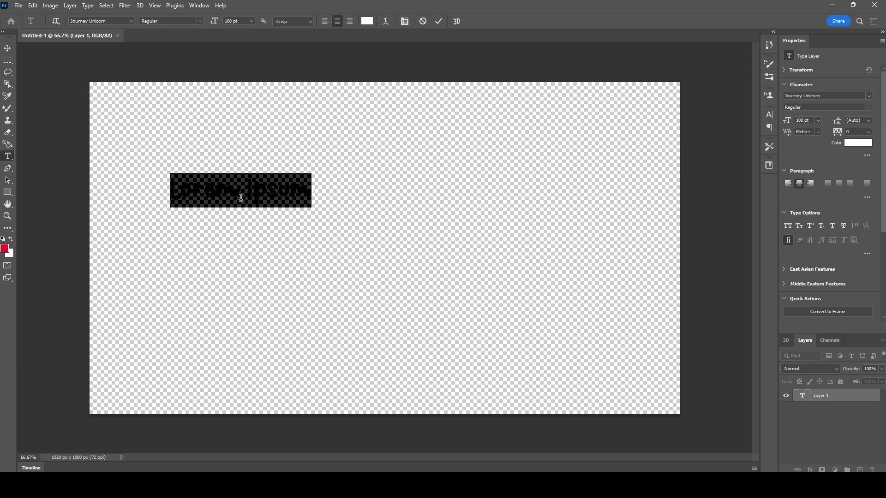
key(BackSpace)
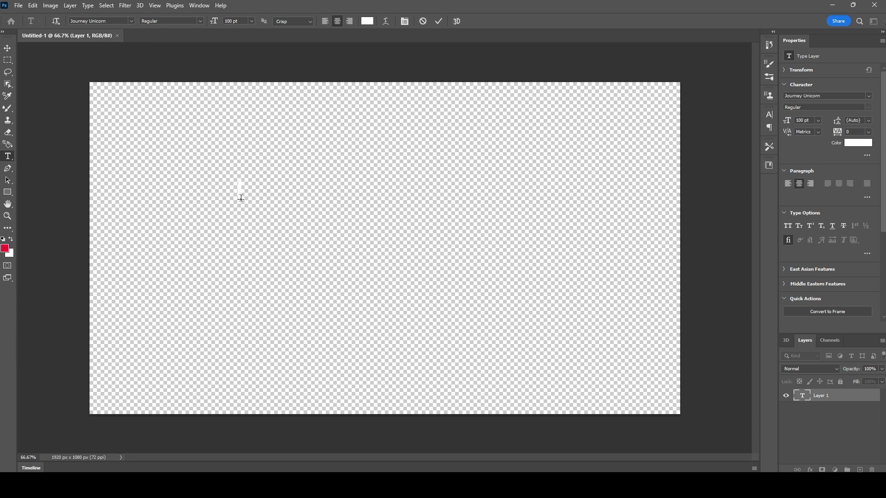
text(l love y)
text(litter)
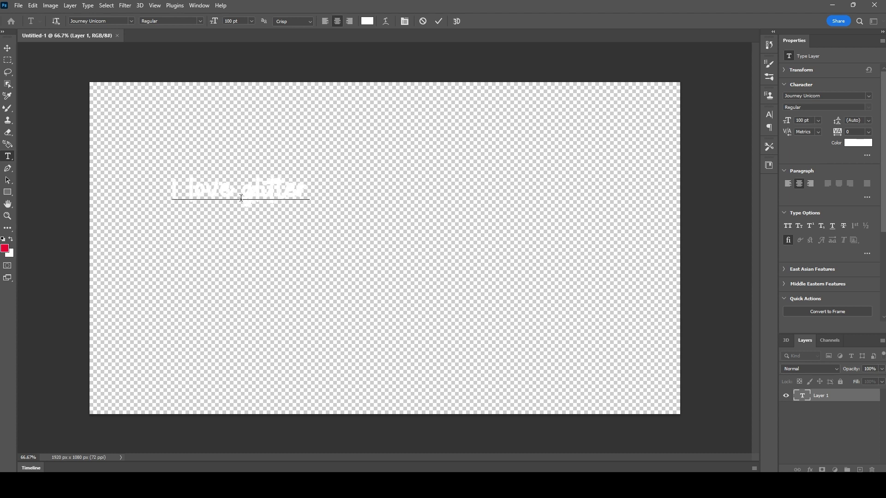
Change the colour of the whole "I love glitter" text to red.
key(ctrl+a)
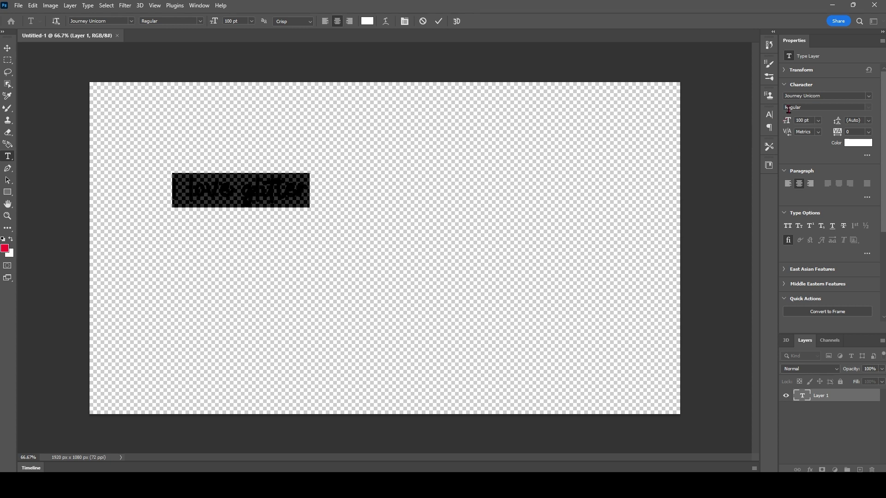
click(850, 143)
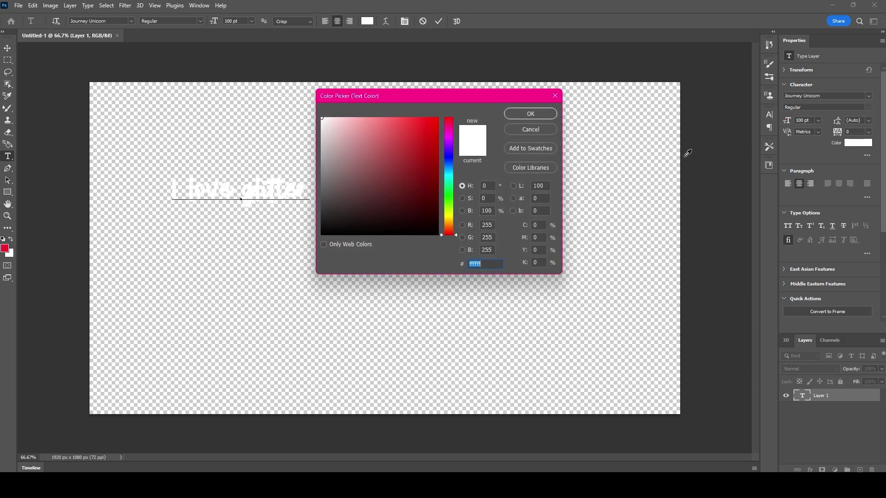
click(433, 124)
click(530, 114)
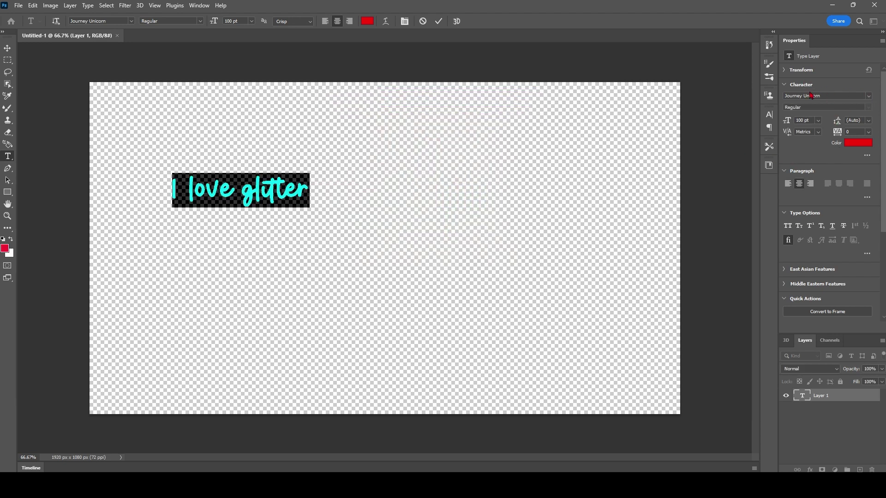
Set the text's font to I Love Glitter, commit the text, and switch to the Move tool.
click(871, 99)
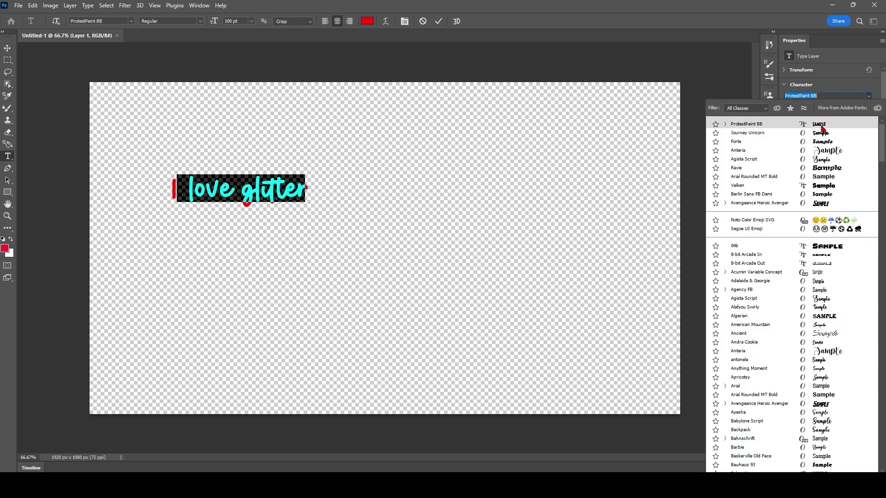
scroll(777, 337, down, 6)
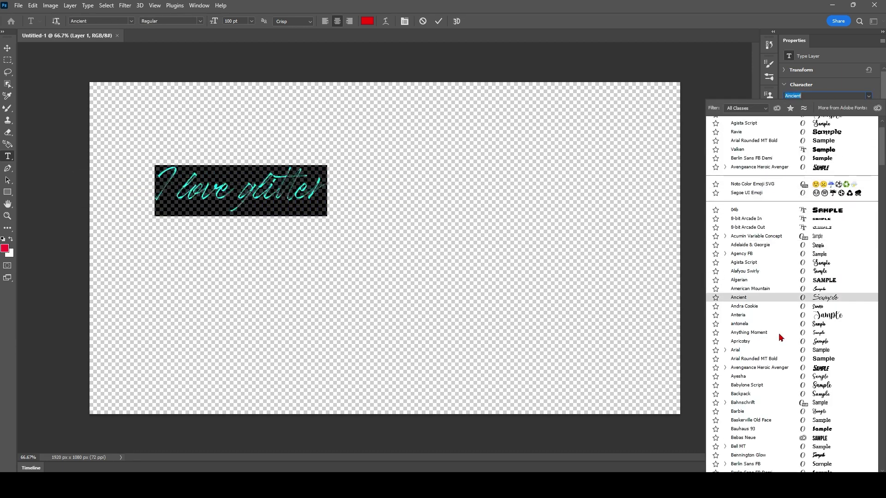
scroll(779, 338, down, 12)
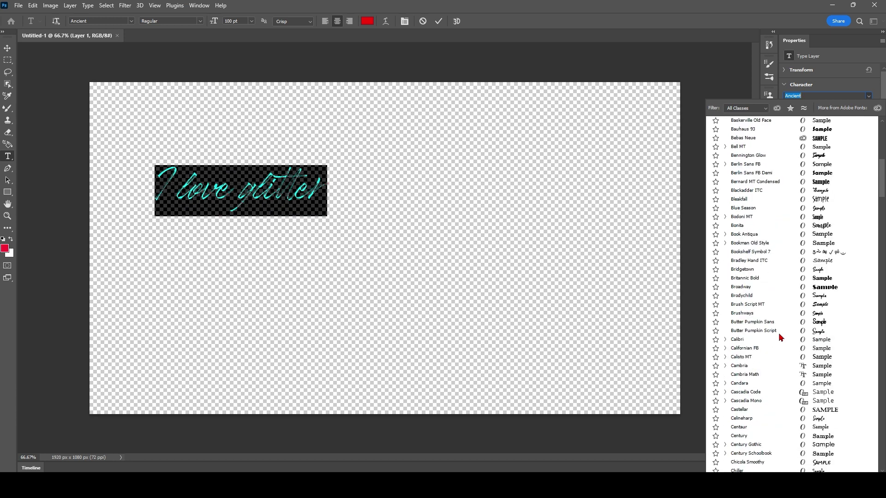
scroll(780, 338, down, 14)
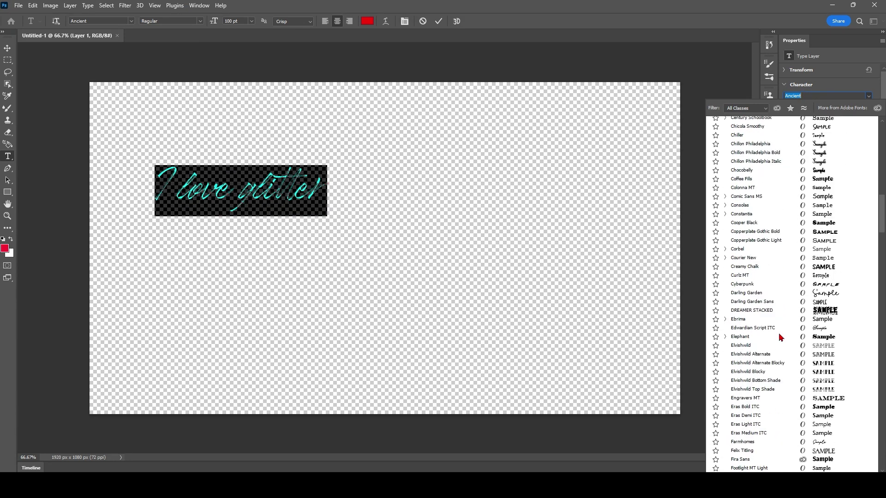
scroll(779, 338, down, 10)
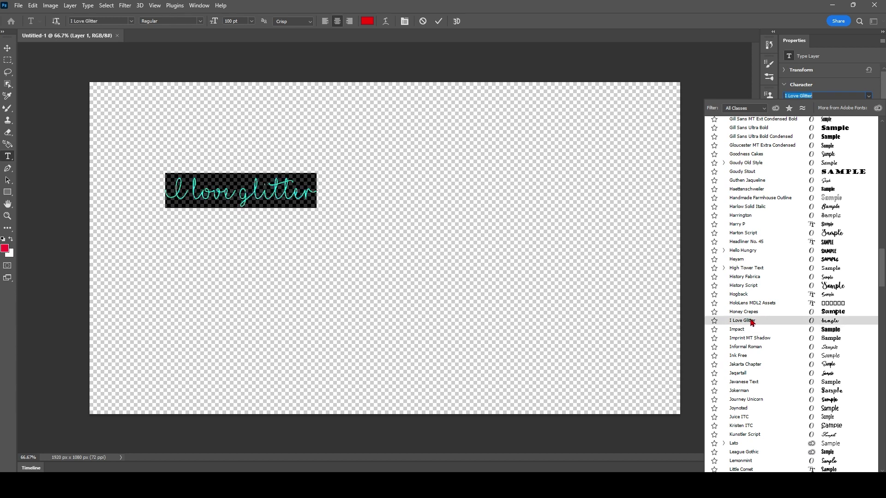
click(753, 322)
key(ctrl+Return)
key(v)
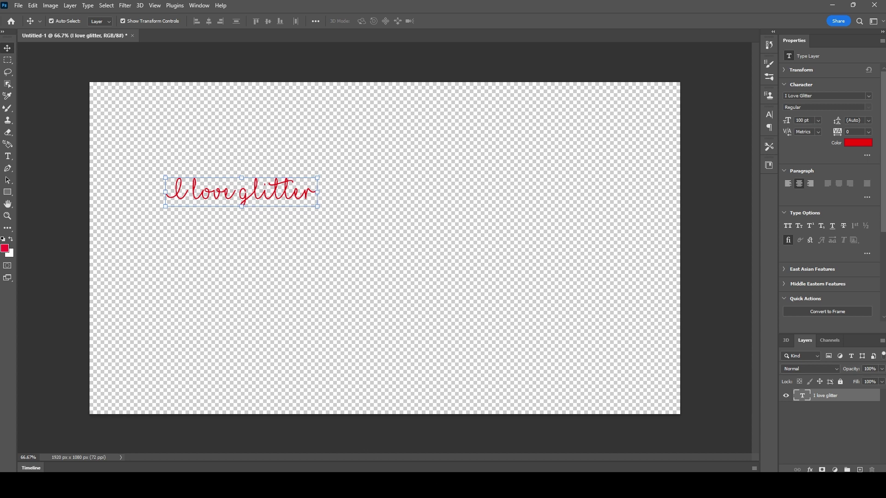
Find and open the Windows Character Map, move its window clear of the text, and minimise the MF-I-Love-Glitter.zip folder window.
key(super+s)
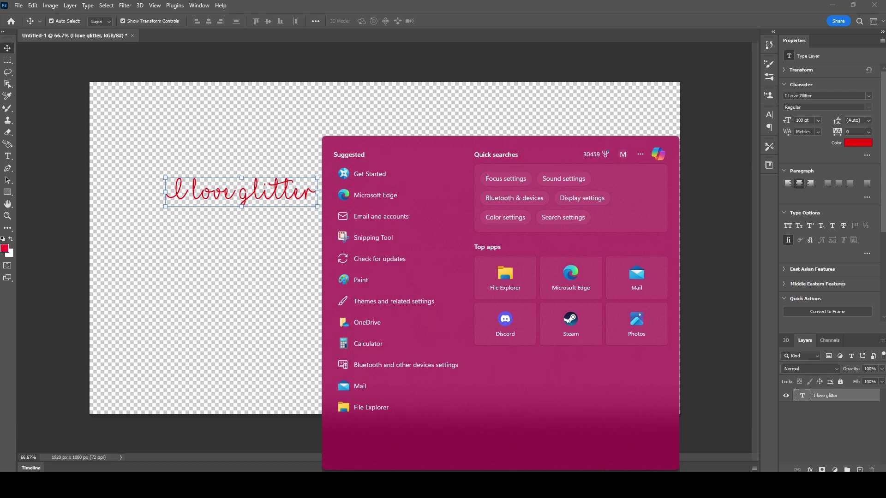
text(chat)
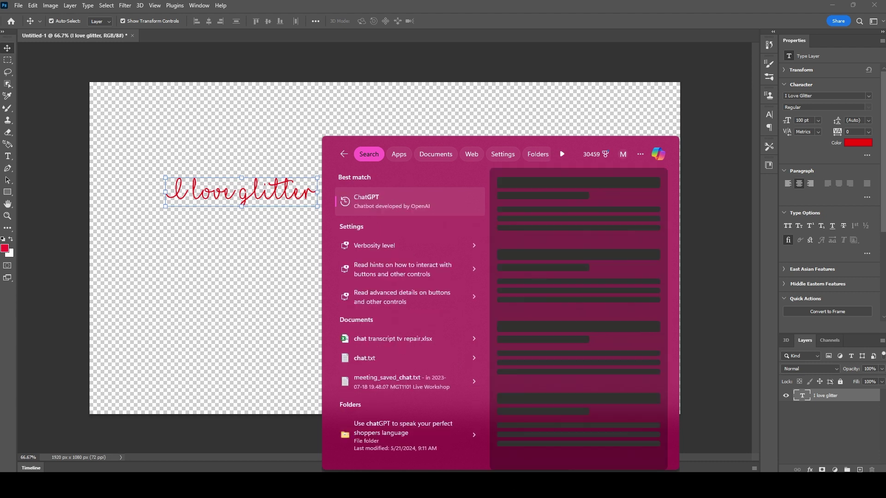
key(BackSpace)
text(racter)
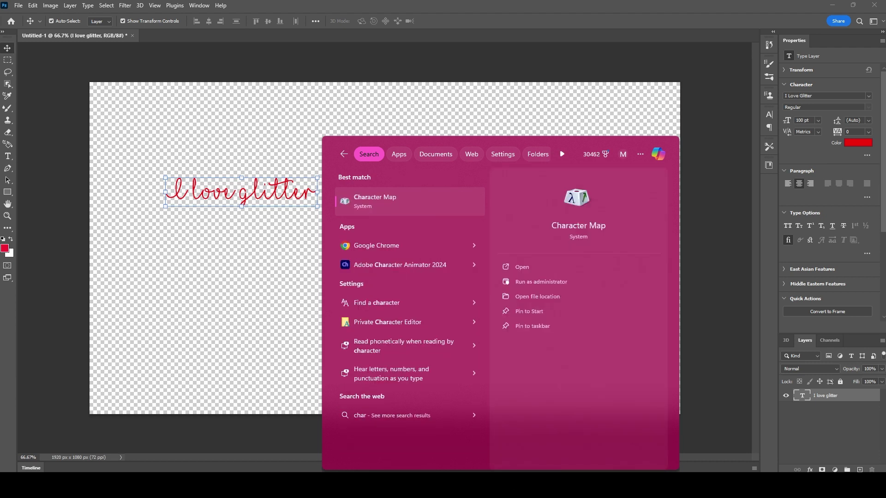
text( map)
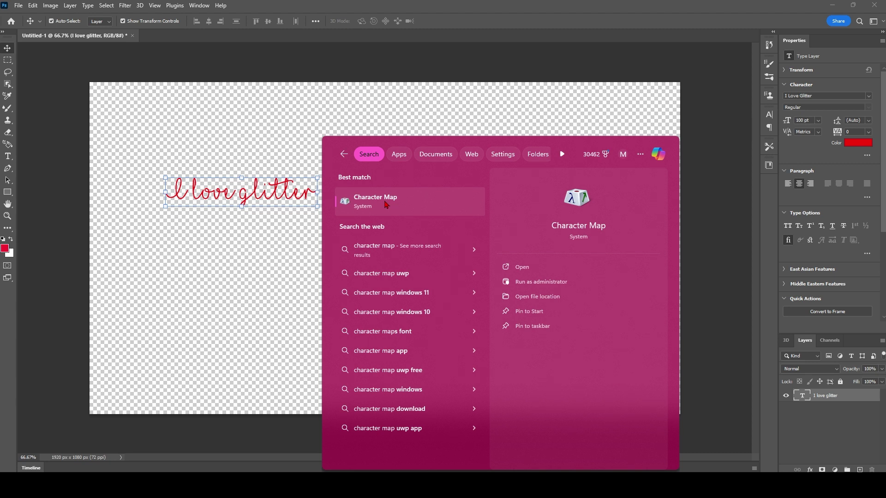
click(387, 204)
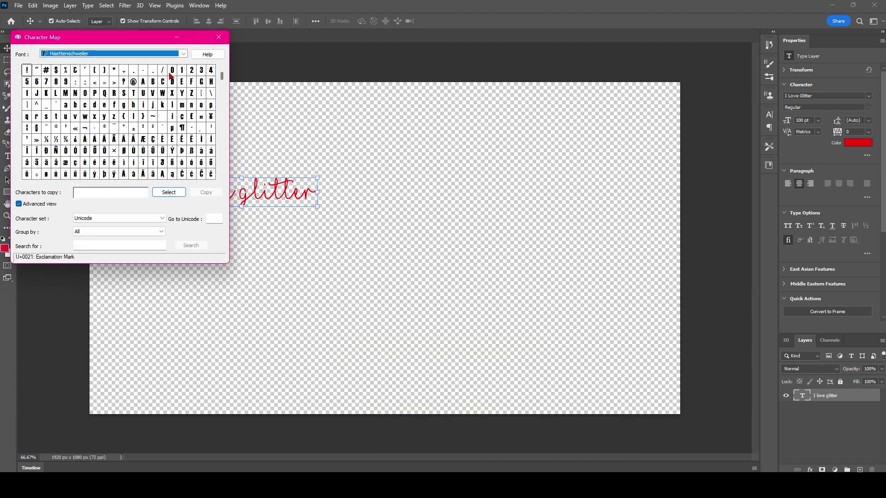
drag(118, 39, 463, 162)
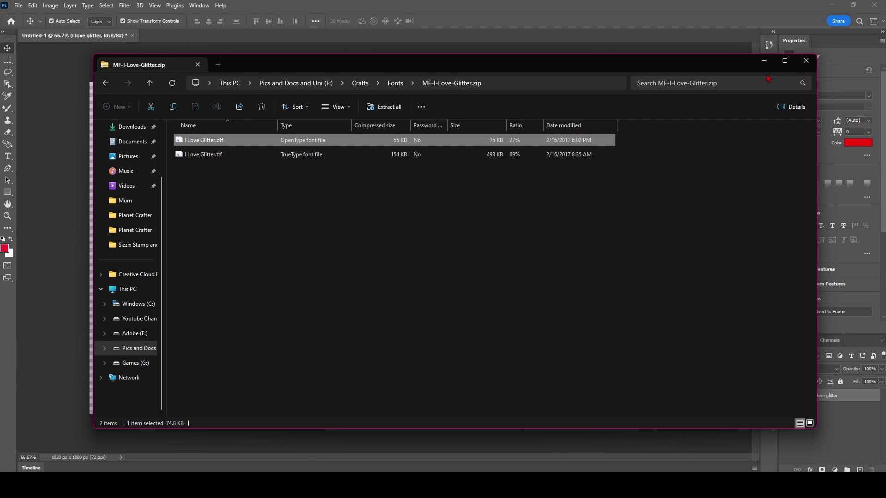
click(764, 60)
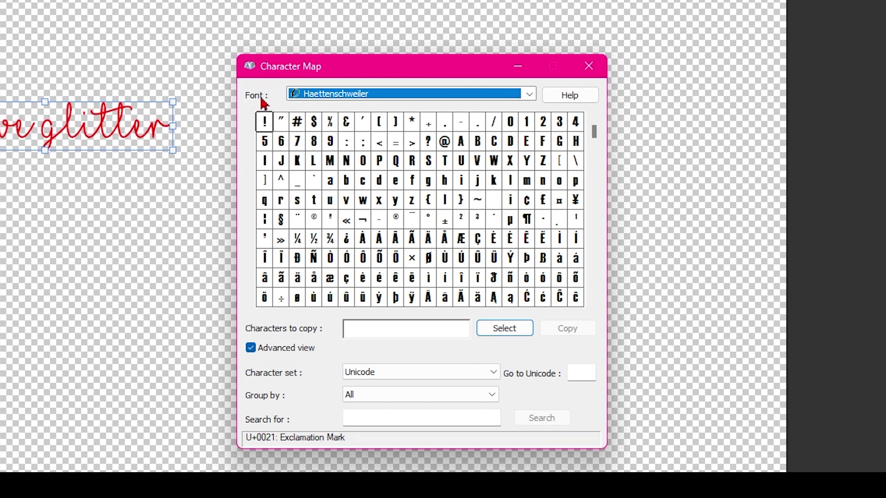
Set Character Map's font to I Love Glitter and browse its characters, returning to the start of the set.
click(531, 95)
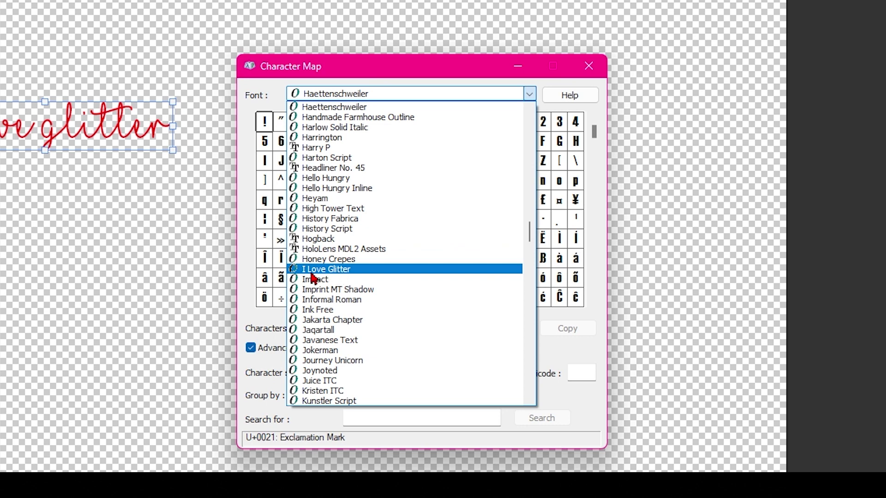
click(354, 273)
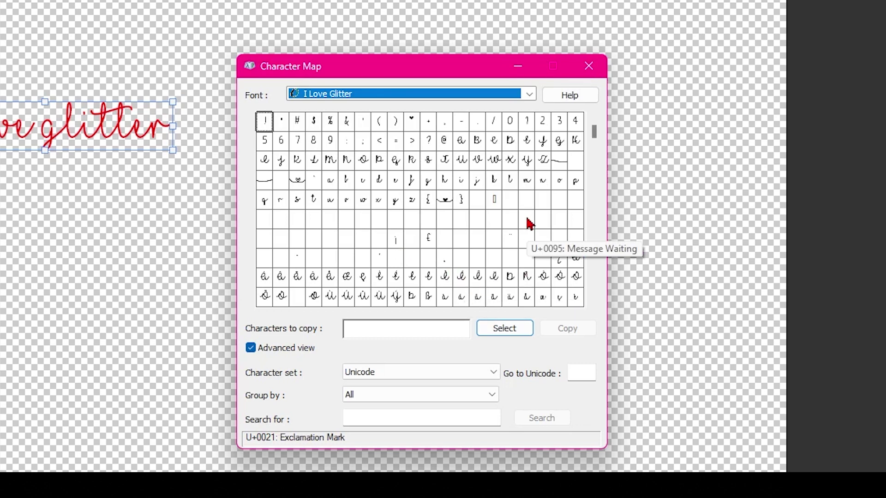
drag(596, 139, 597, 170)
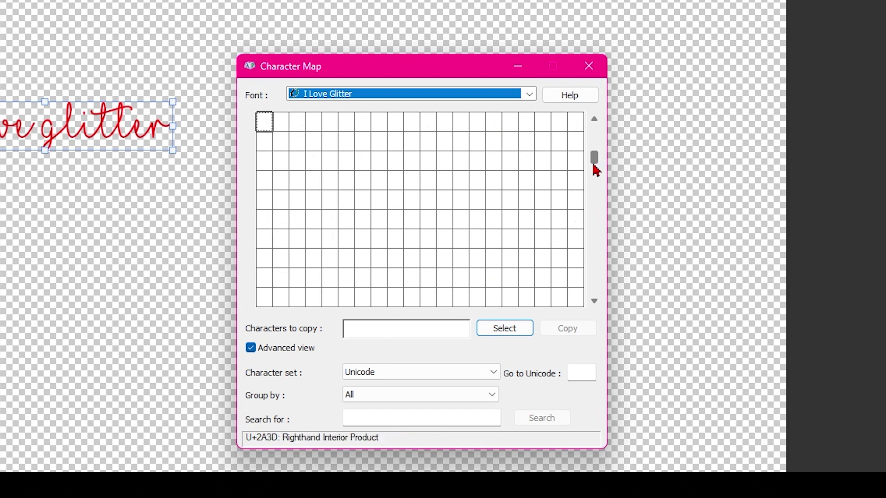
drag(597, 170, 598, 160)
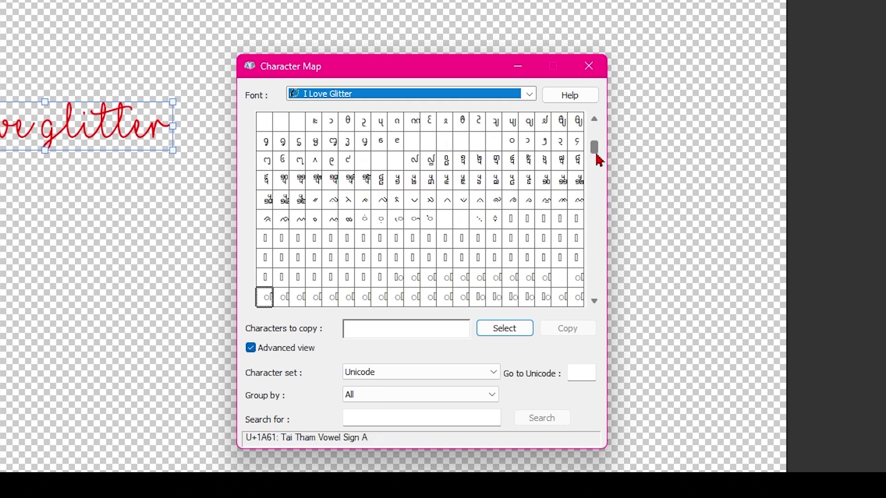
drag(597, 157, 600, 137)
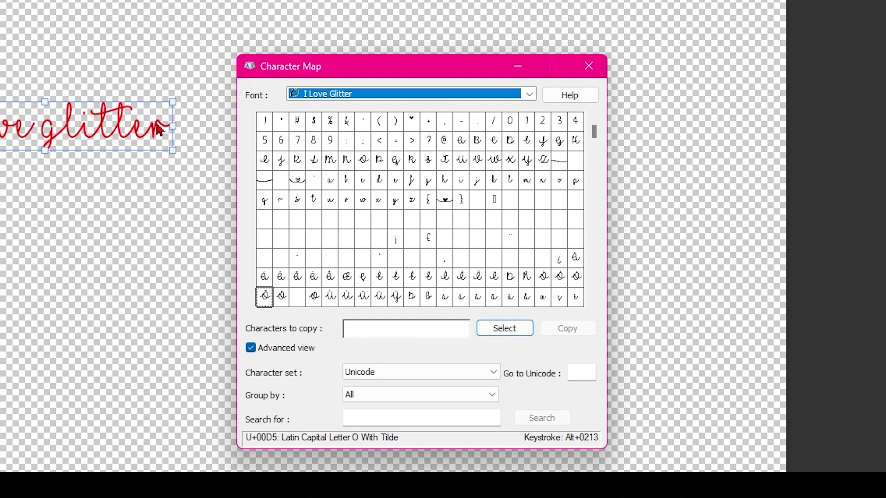
Copy the outlined heart swash character (U+005F Low Line) from Character Map.
click(303, 186)
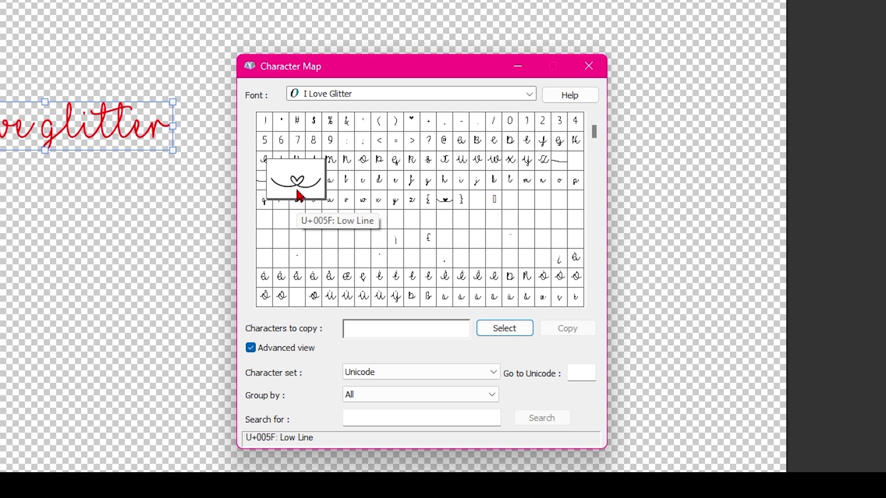
click(499, 330)
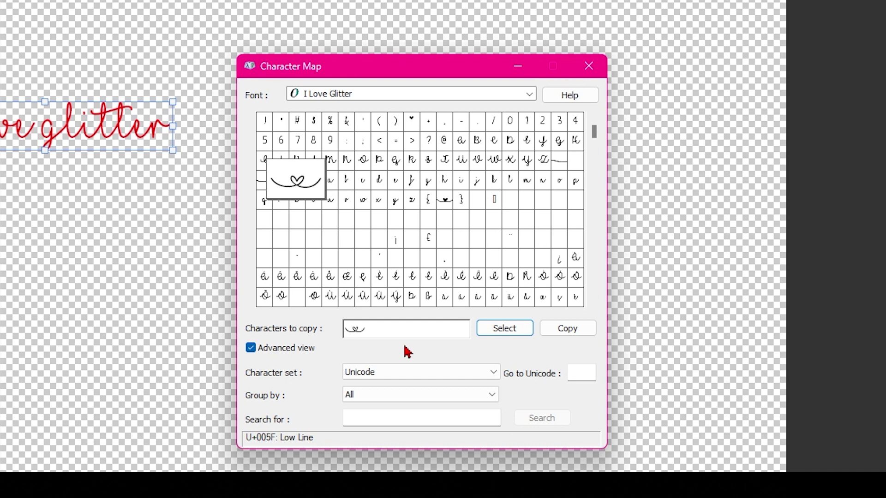
click(569, 333)
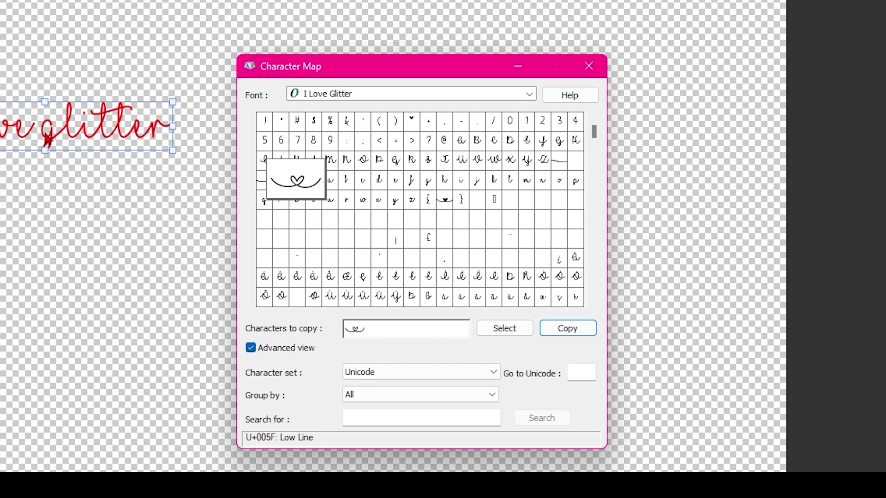
Back in Photoshop, insert the copied heart swash before and after "I", after "love" and after "glitter" in the text.
click(92, 198)
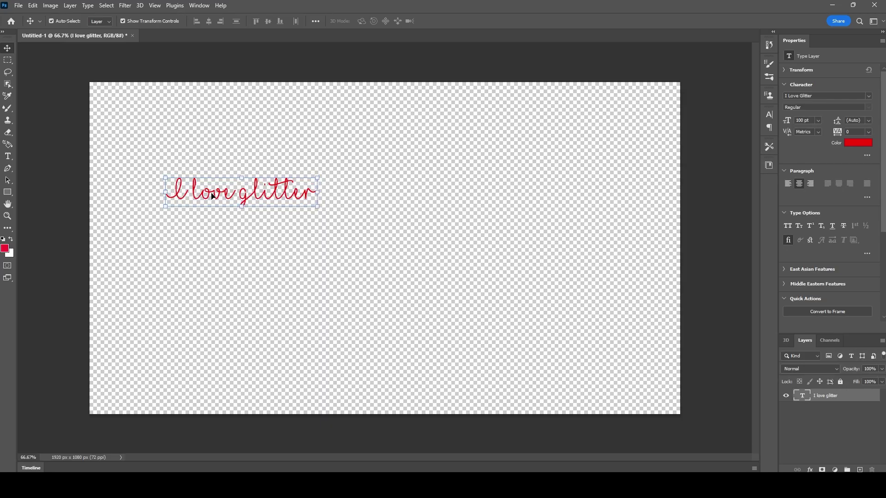
double_click(213, 197)
click(173, 192)
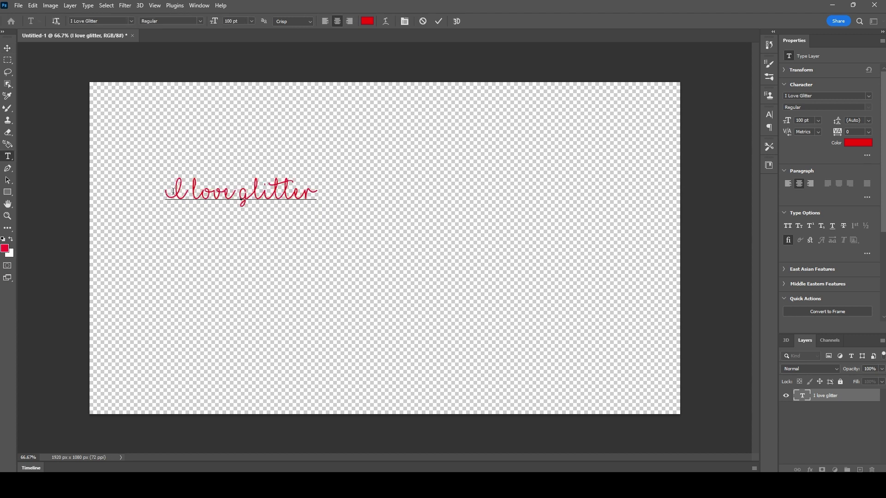
key(ctrl+v)
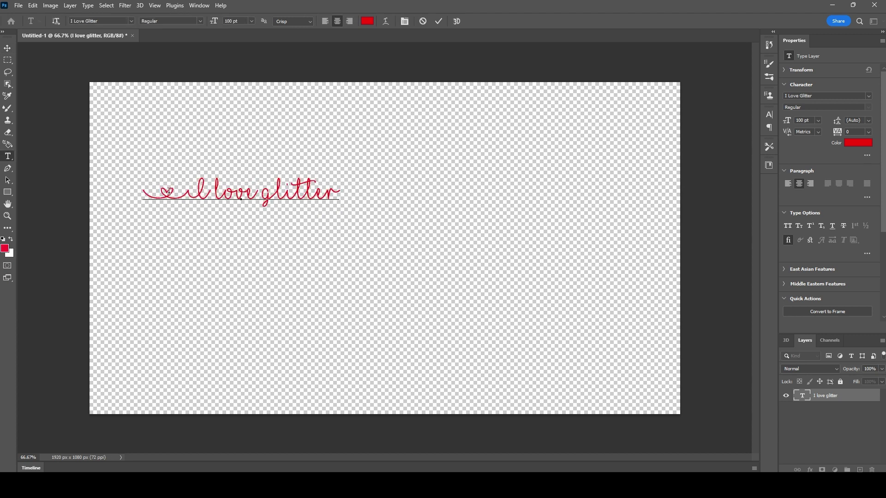
click(211, 196)
key(ctrl+v)
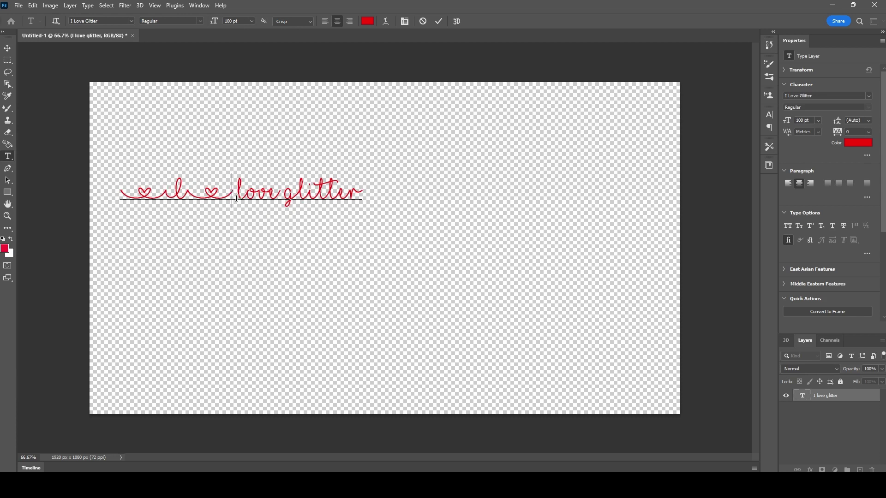
click(280, 191)
text(<)
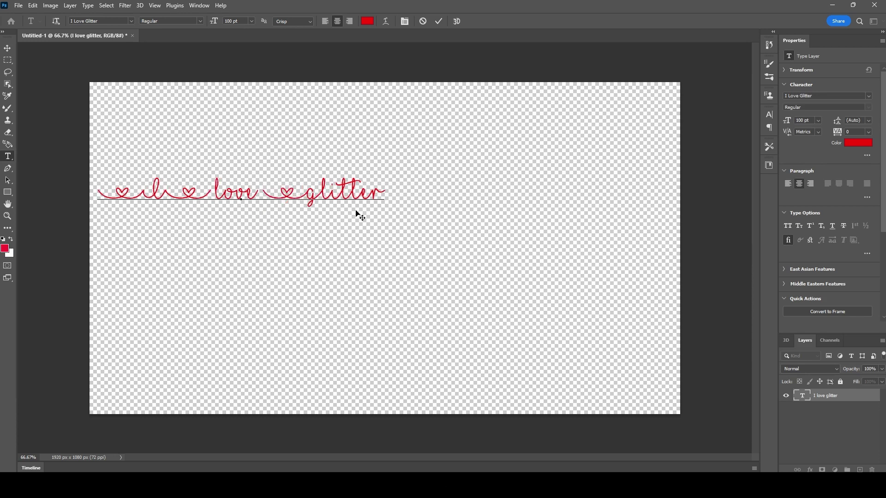
click(393, 196)
text(<)
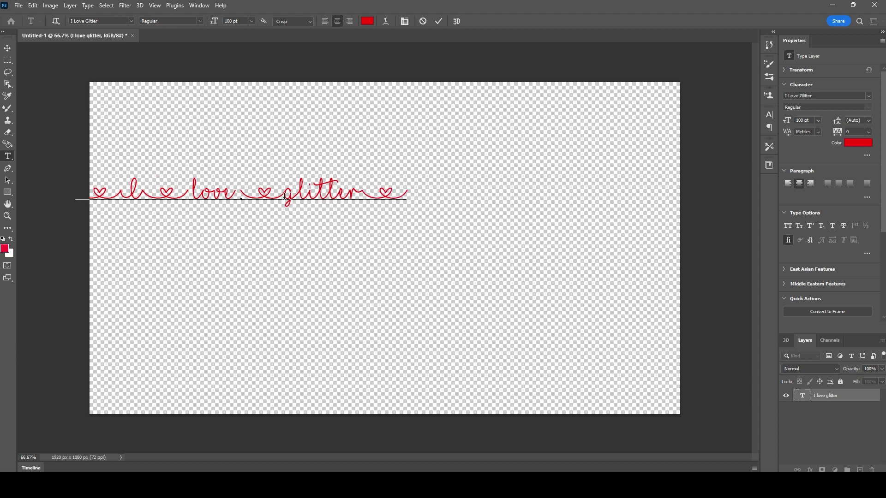
Delete the spaces before and after "love" so the word joins the neighbouring heart swashes.
click(241, 191)
key(Delete)
click(194, 195)
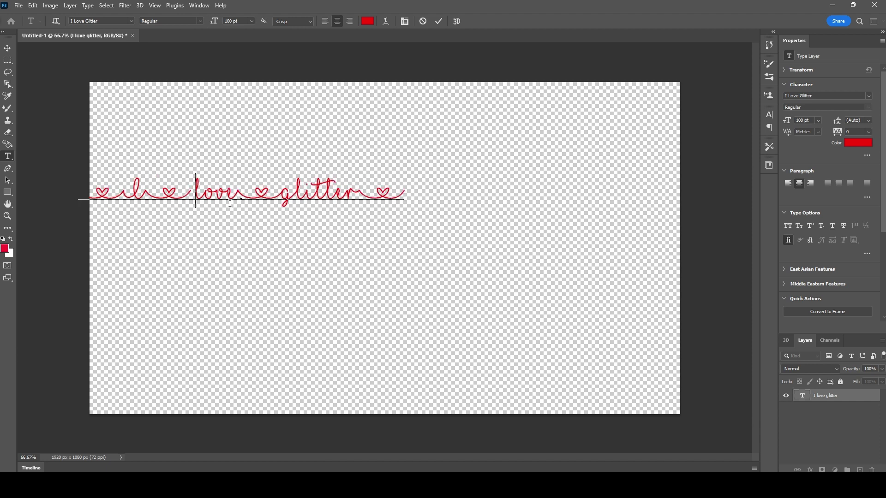
key(BackSpace)
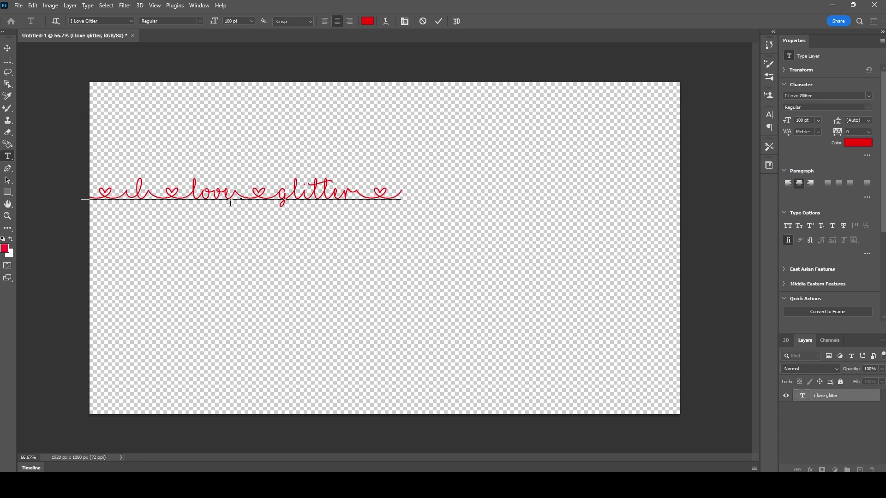
Commit the text with the Move tool and move it to the upper middle of the canvas.
click(7, 48)
drag(230, 204, 371, 249)
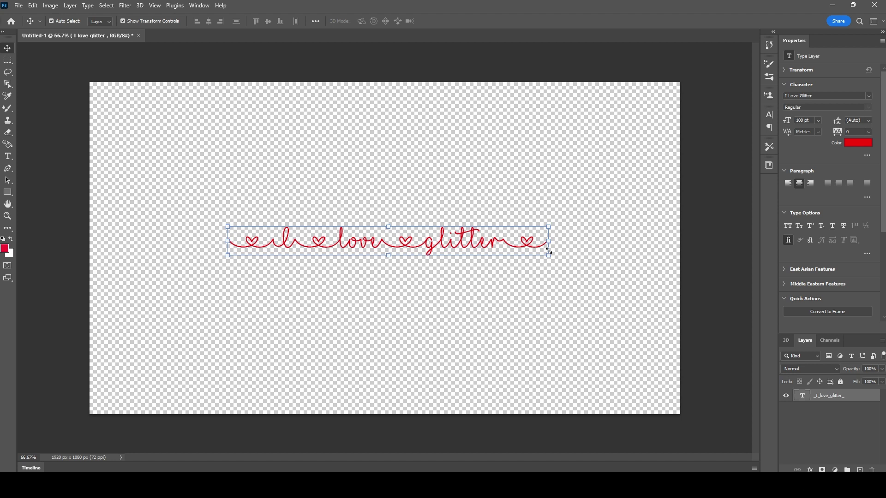
drag(459, 253, 457, 186)
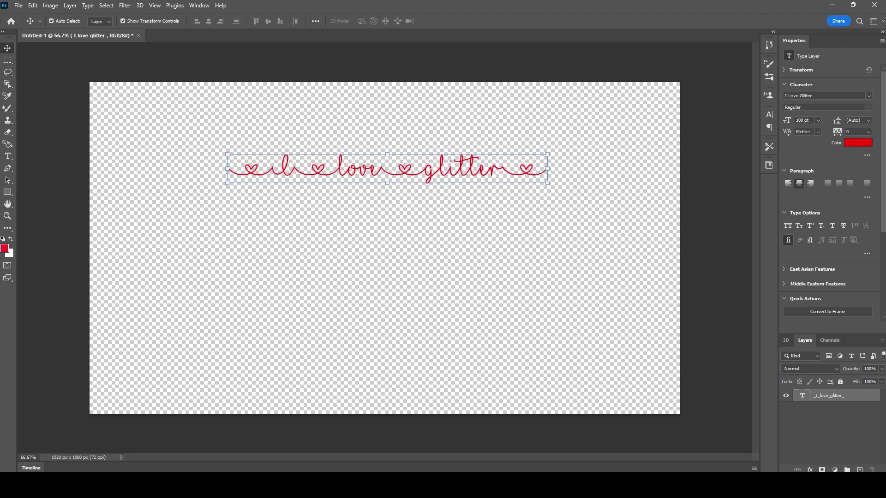
Return to Character Map and append a capital X to the heart swash in the characters to copy.
click(585, 484)
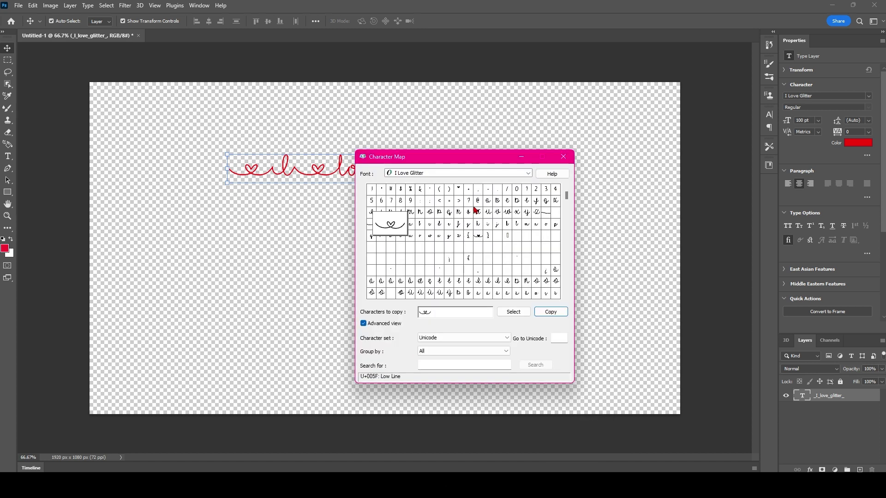
drag(469, 162, 438, 152)
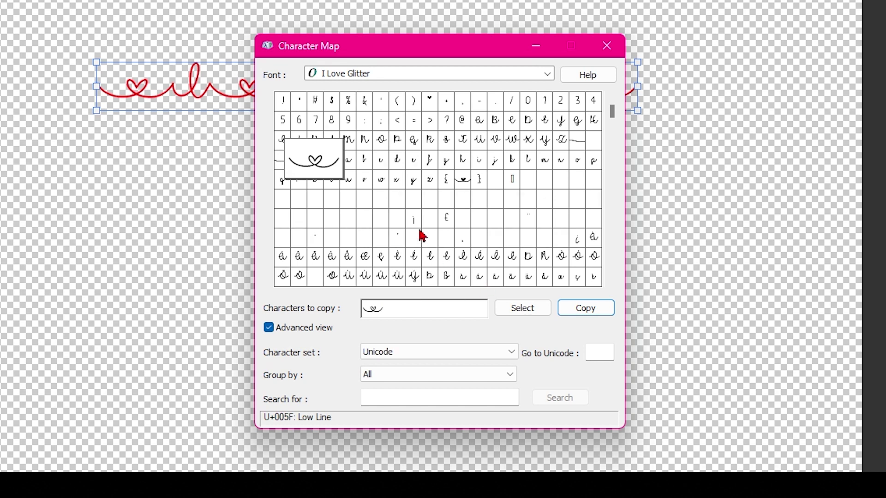
click(330, 200)
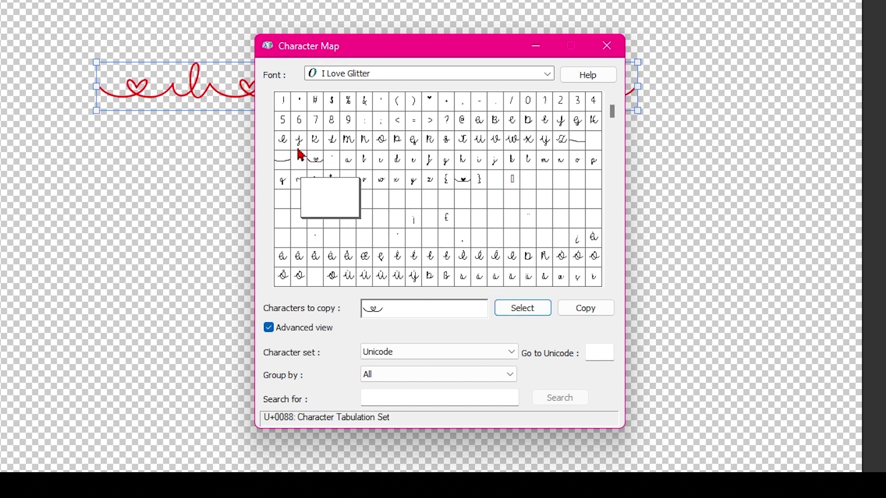
click(531, 147)
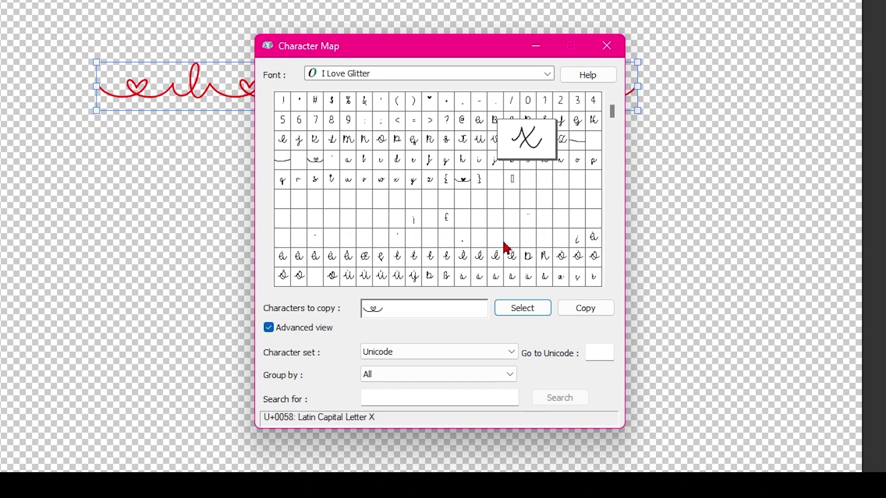
click(525, 312)
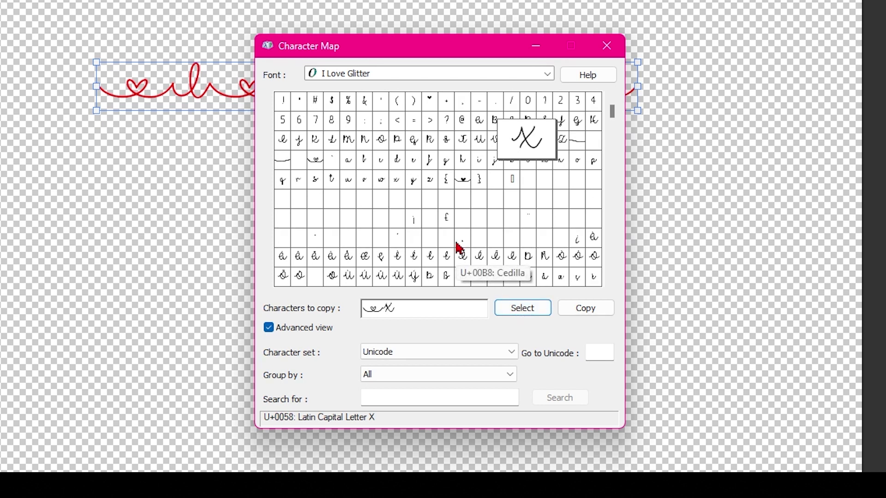
Append the capitals O, X and O and a closing outlined heart swash to the characters to copy.
click(384, 146)
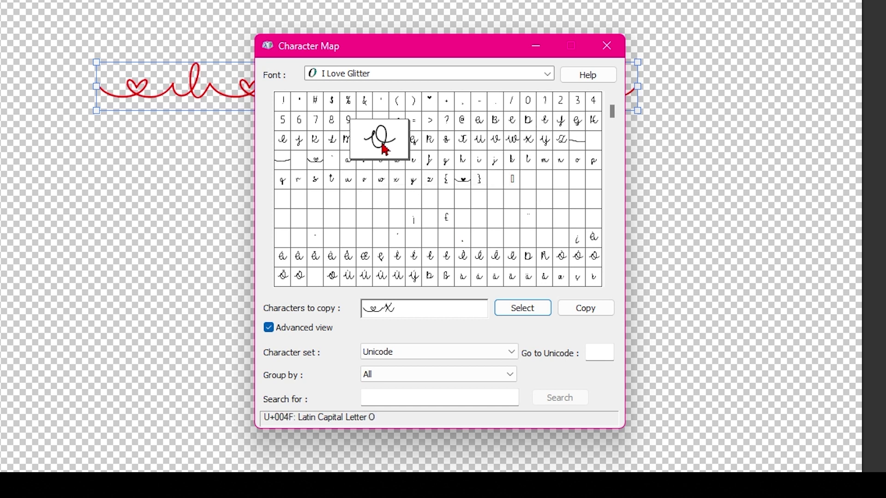
click(537, 311)
click(531, 137)
click(535, 313)
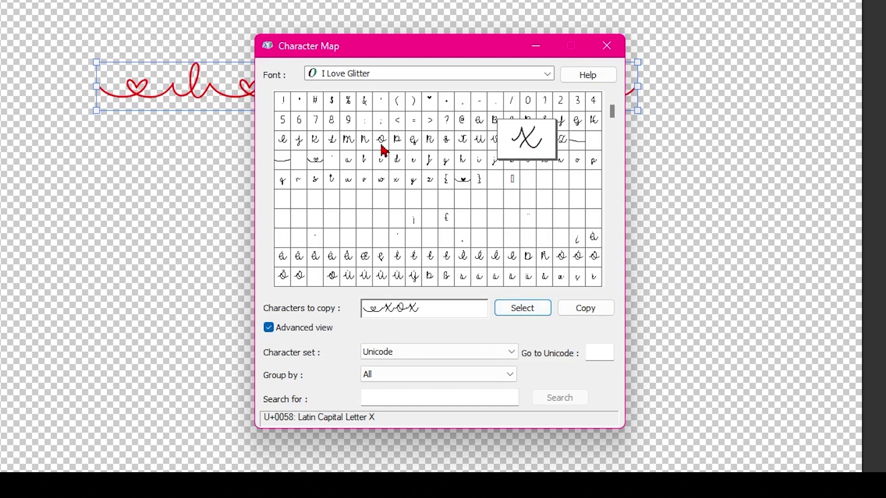
click(383, 144)
click(522, 313)
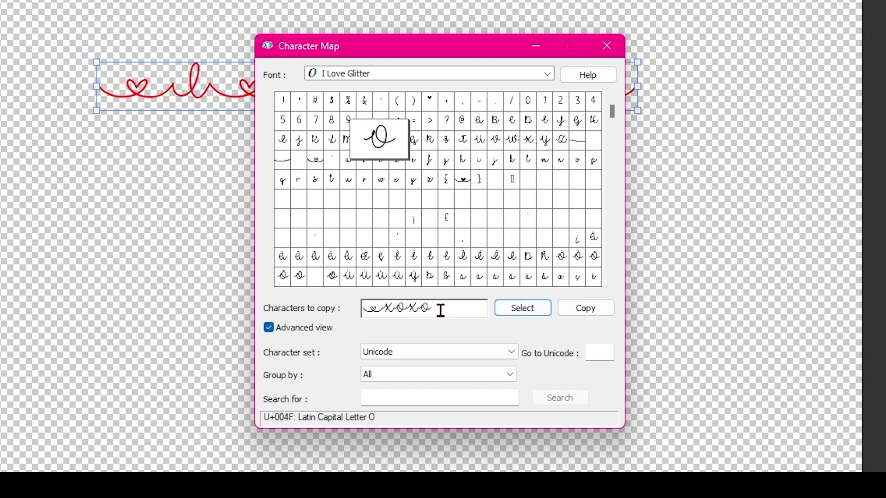
click(314, 165)
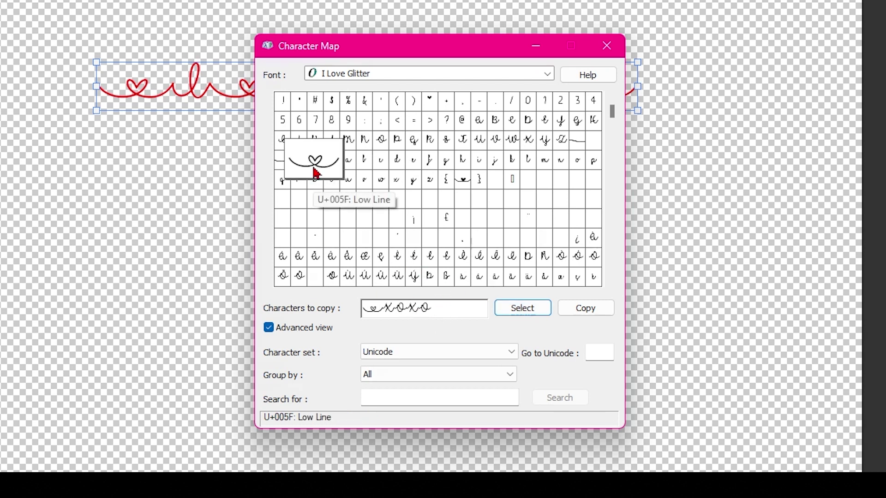
click(534, 311)
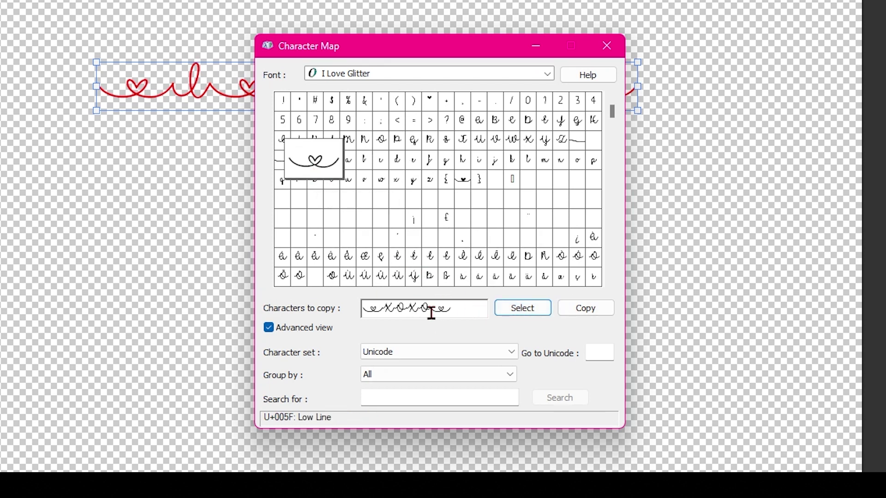
Copy the whole XOXO string with its heart swashes from Character Map and switch to Photoshop.
drag(453, 309, 361, 307)
click(586, 312)
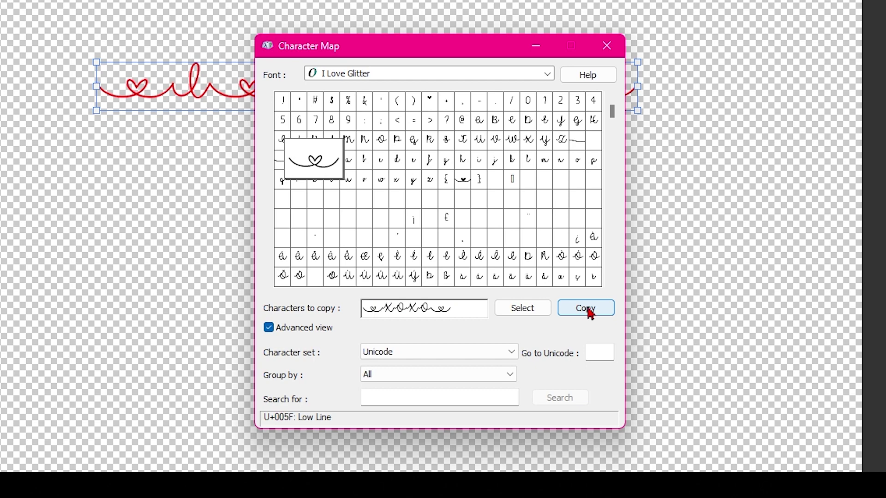
click(95, 255)
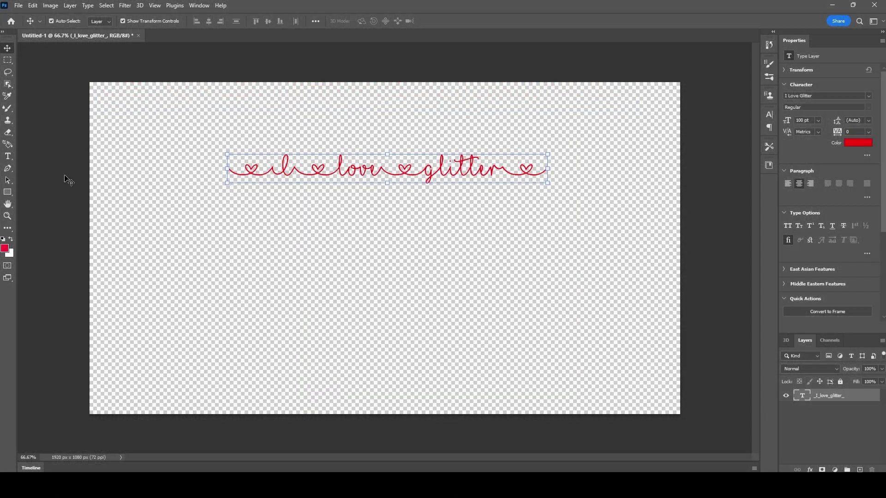
Paste the copied XOXO string as a new text layer and move it beneath the middle of the "I love glitter" line.
key(t)
click(286, 237)
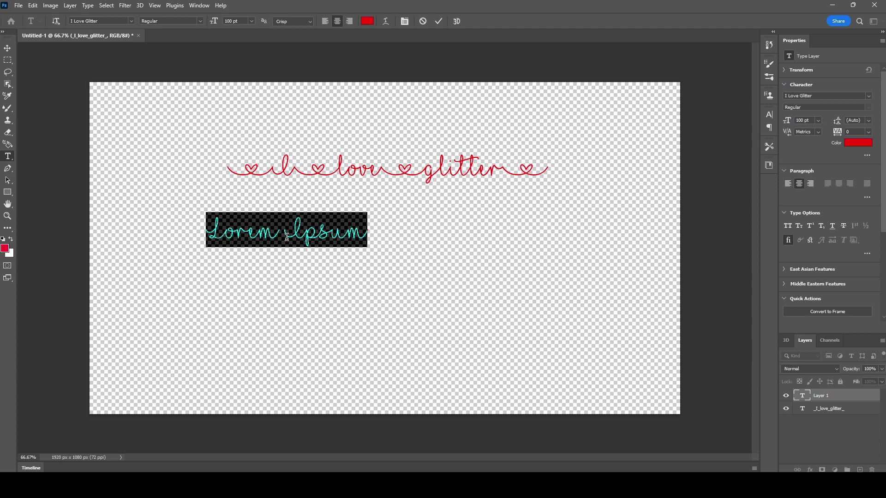
key(ctrl+v)
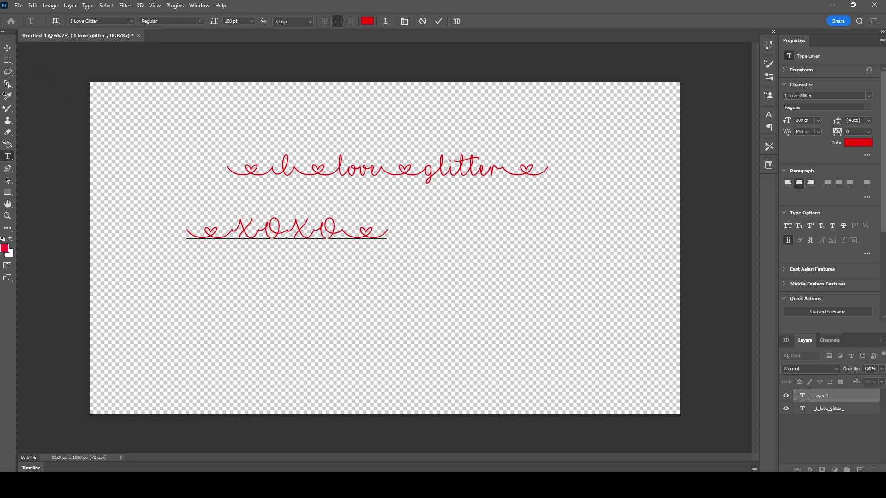
click(7, 48)
drag(276, 231, 410, 231)
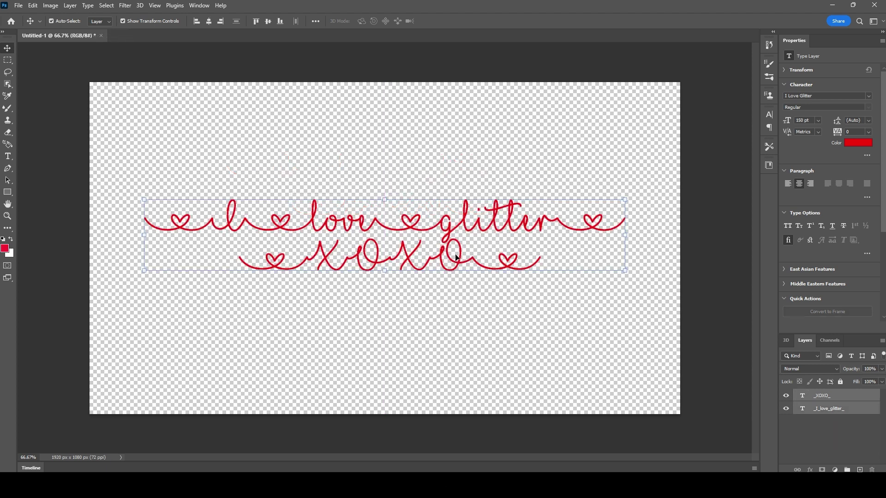
Clear the current selection and select both the "I love glitter" and XOXO text layers together on the canvas.
click(561, 336)
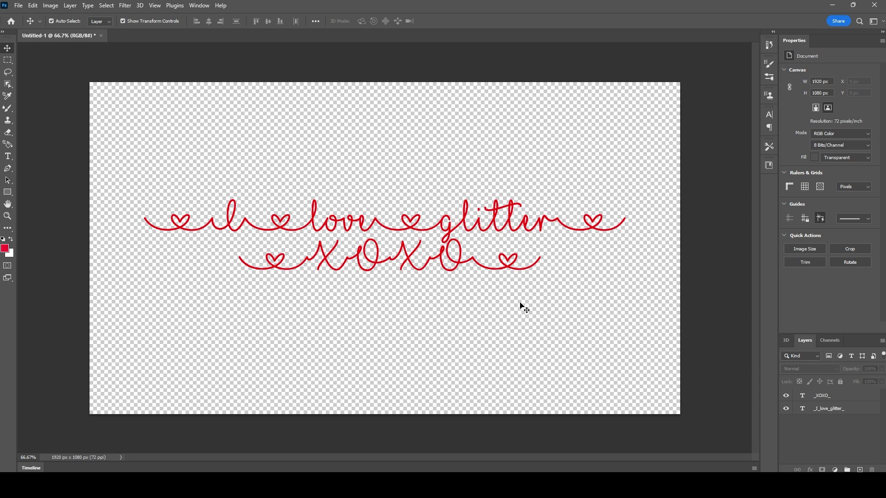
drag(568, 291, 220, 190)
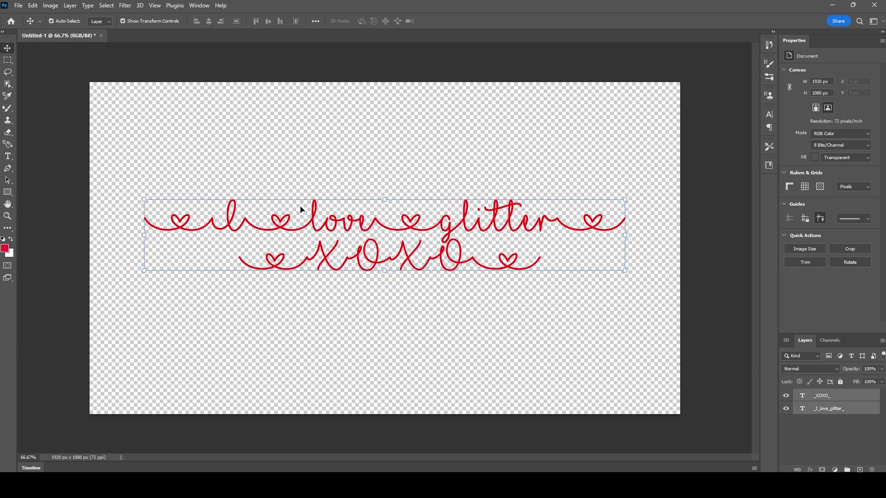